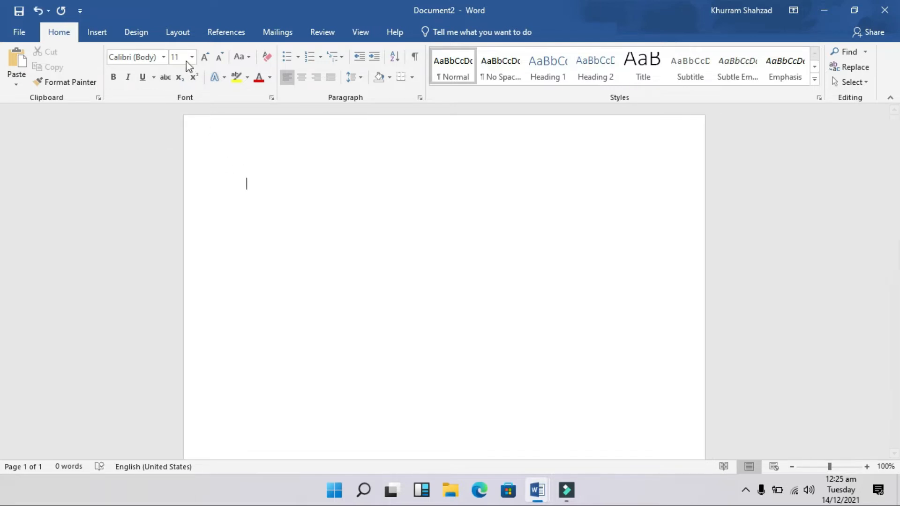
Set the page size to A4 (21 cm x 29.7 cm) and the orientation to landscape
left_click(178, 32)
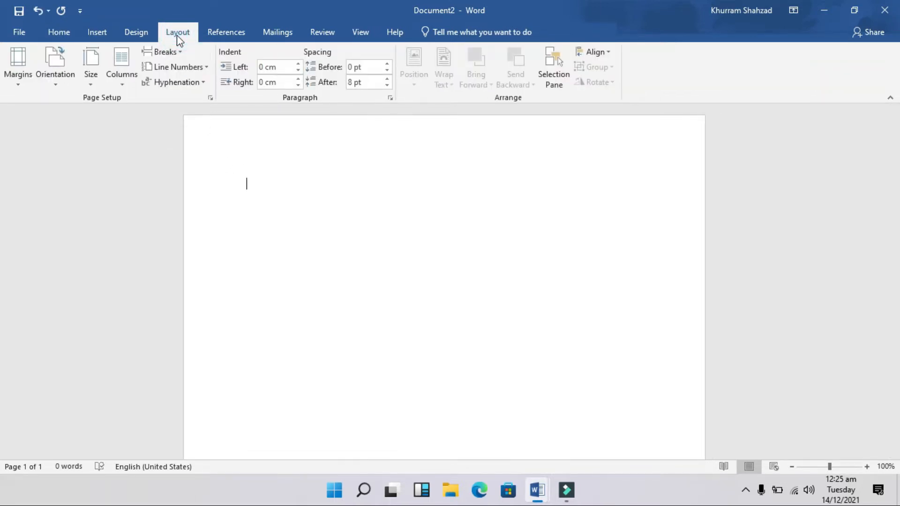
left_click(93, 85)
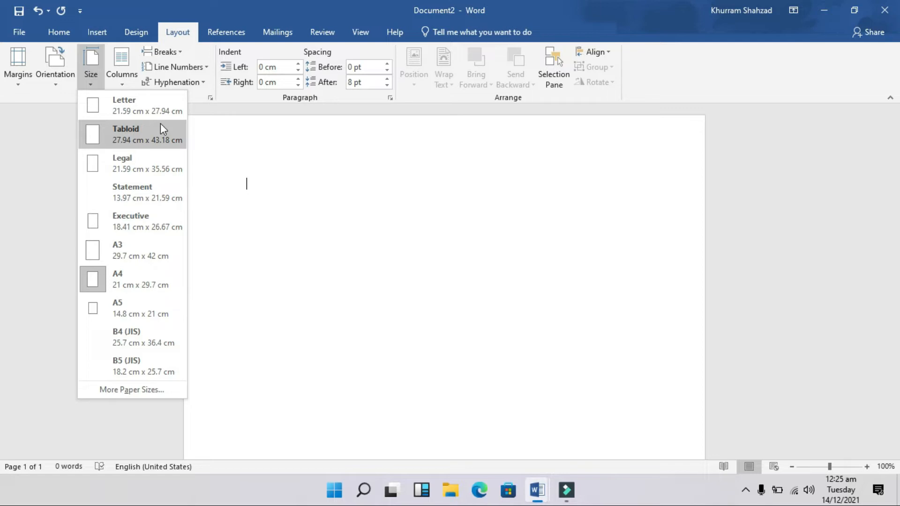
left_click(121, 273)
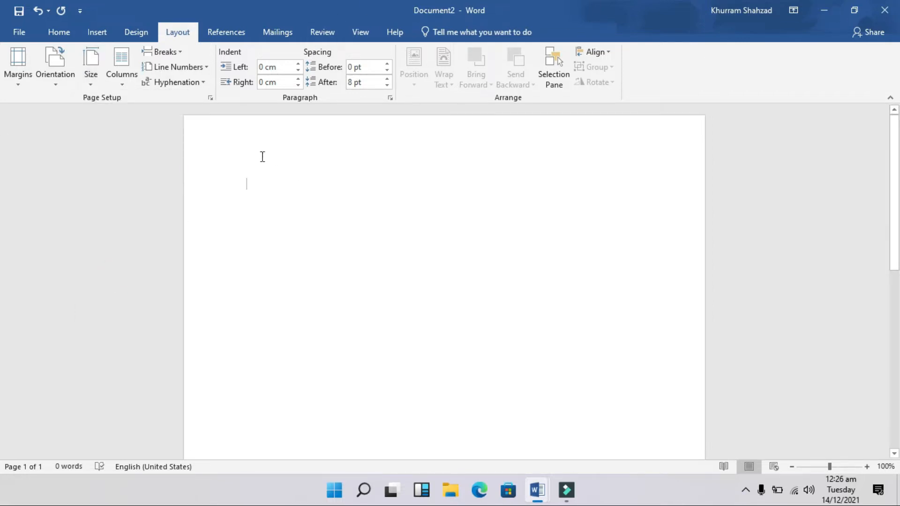
left_click(52, 80)
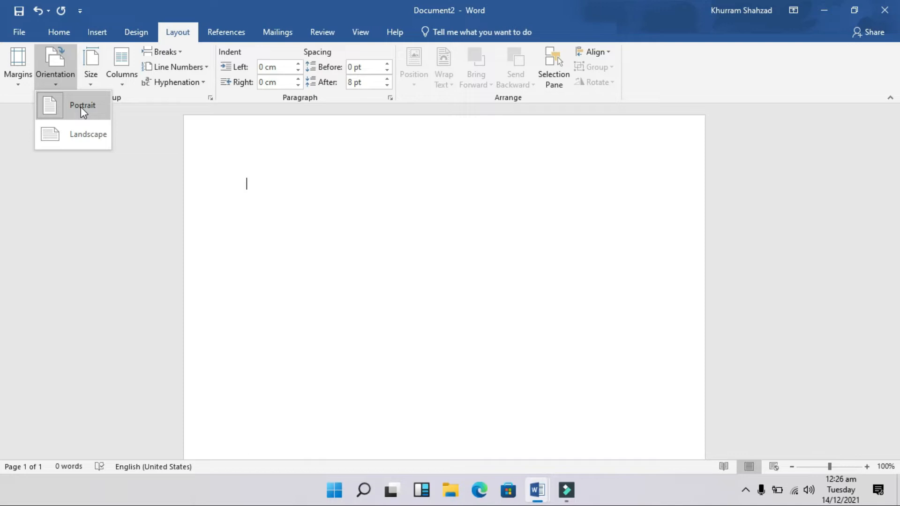
left_click(79, 136)
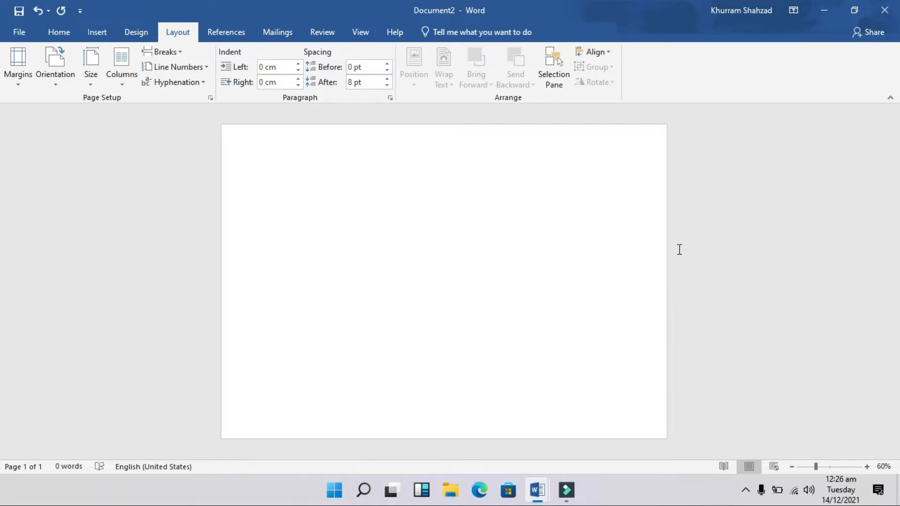
Draw a Frame shape of about 20.93 cm by 29.56 cm covering the whole page and narrow its border to roughly half
left_click(97, 32)
left_click(150, 81)
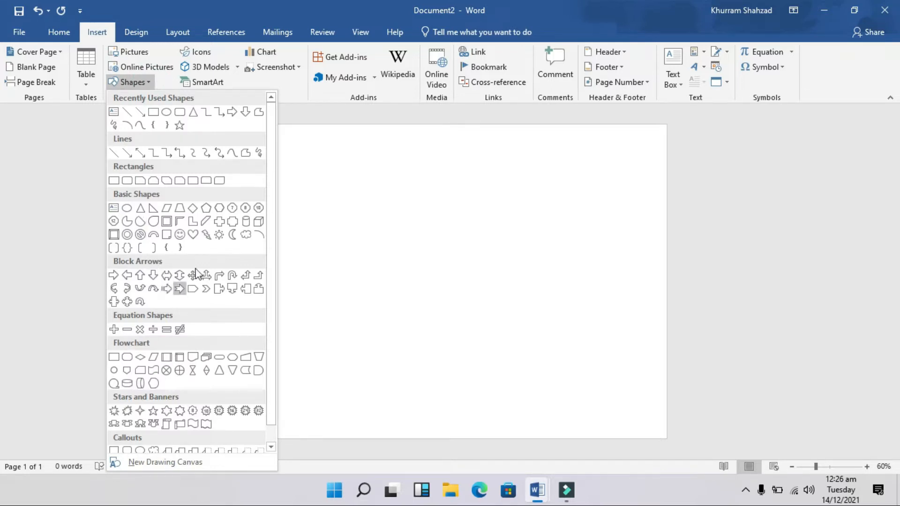
left_click(162, 224)
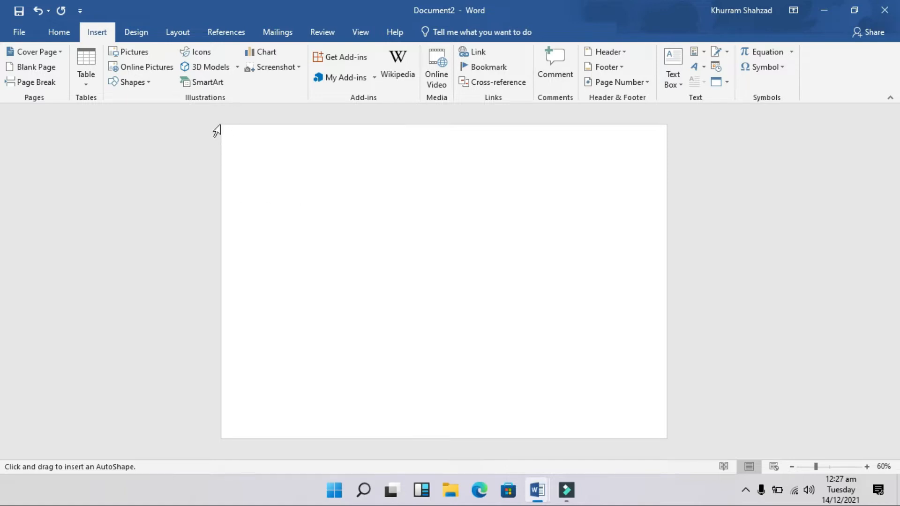
left_click_drag(222, 125, 666, 438)
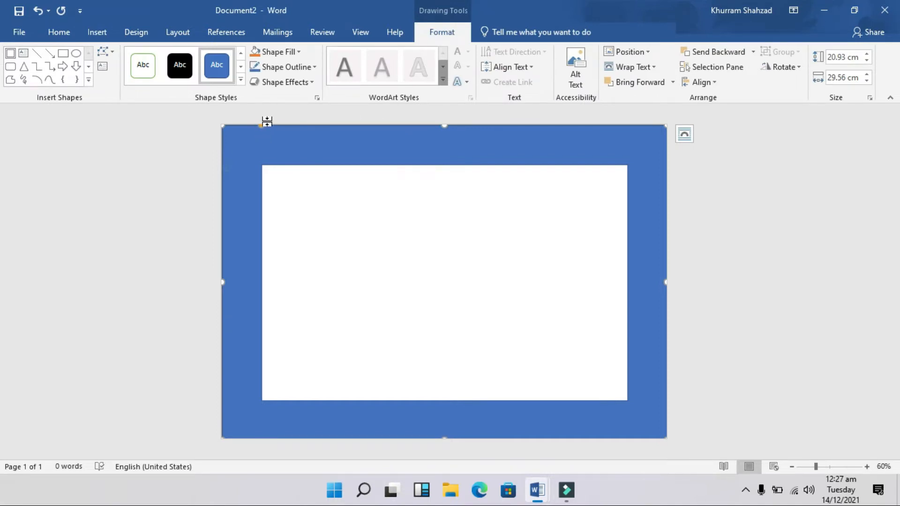
left_click_drag(260, 127, 243, 128)
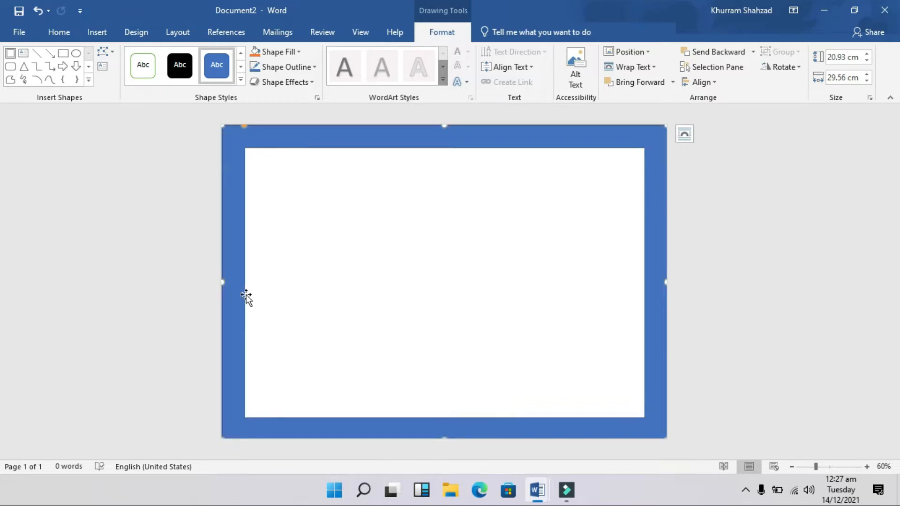
Remove the frame's outline and fill it with the standard dark blue
left_click(315, 71)
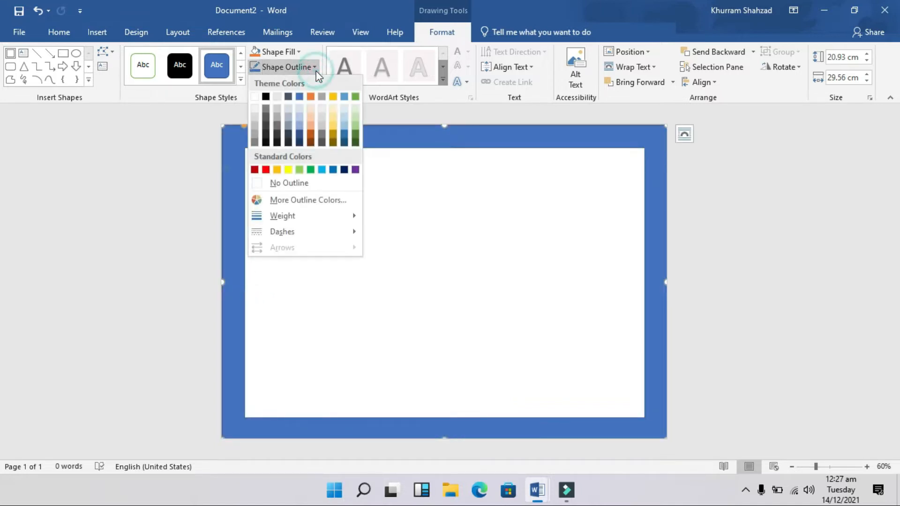
left_click(313, 189)
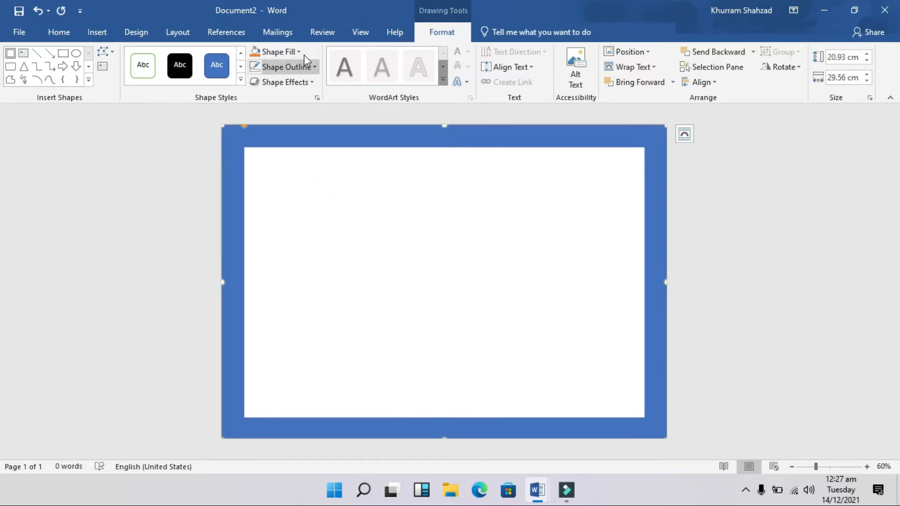
left_click(291, 52)
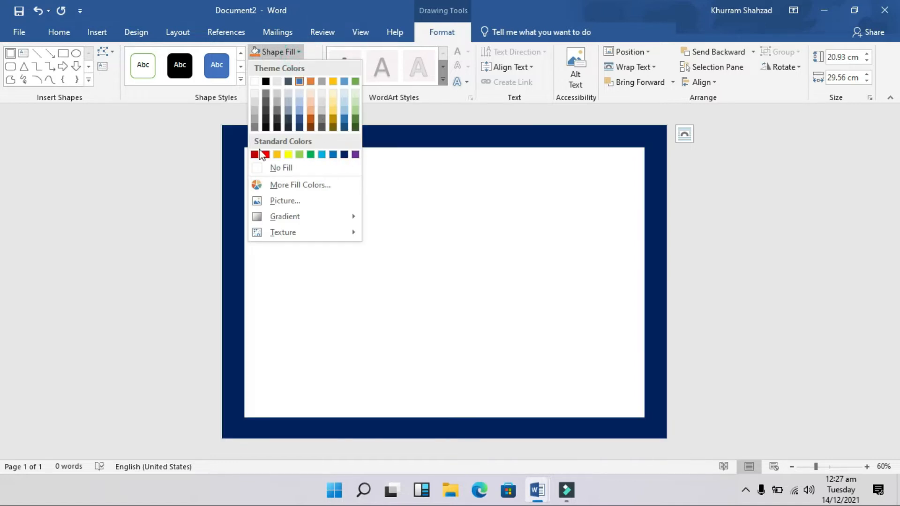
left_click(344, 154)
left_click(386, 231)
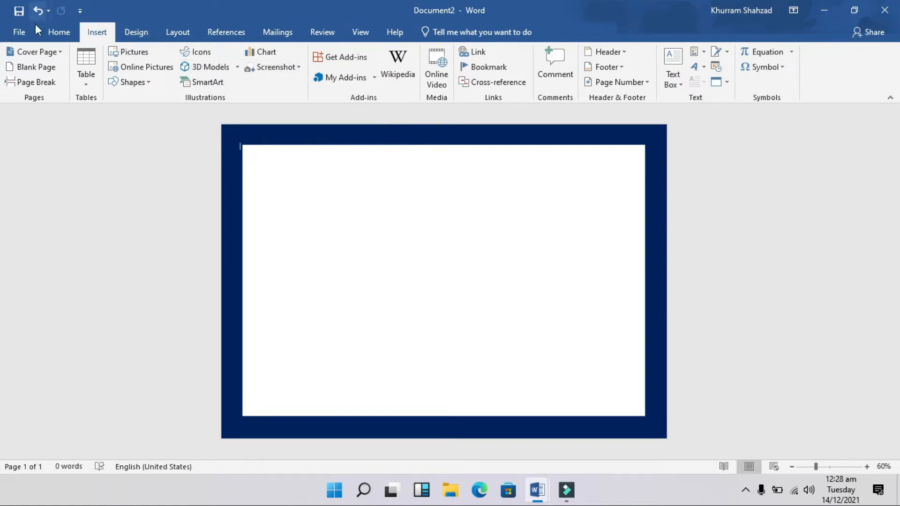
Draw a Half Frame shape about 12.35 cm high and 11.78 cm wide inside the blue frame
left_click(145, 83)
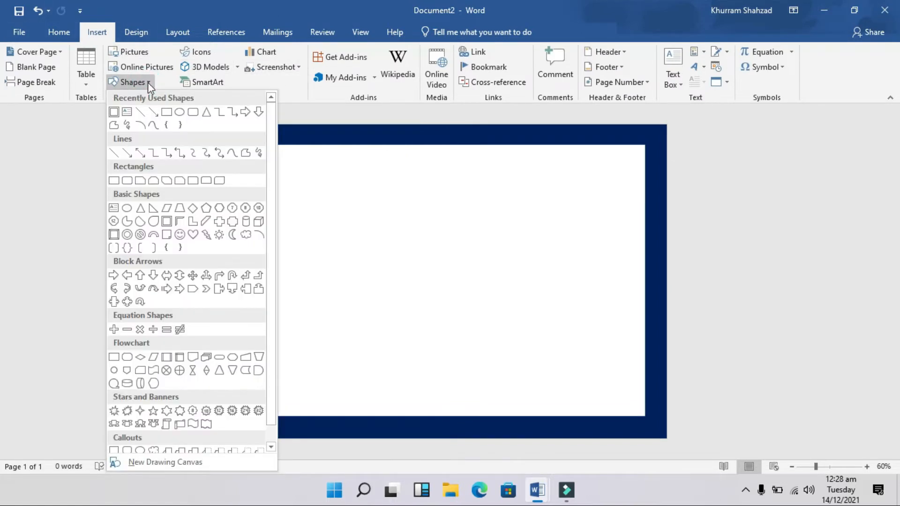
left_click(176, 221)
mouse_move(285, 177)
left_mouse_down()
mouse_move(367, 274)
mouse_move(462, 362)
left_mouse_up()
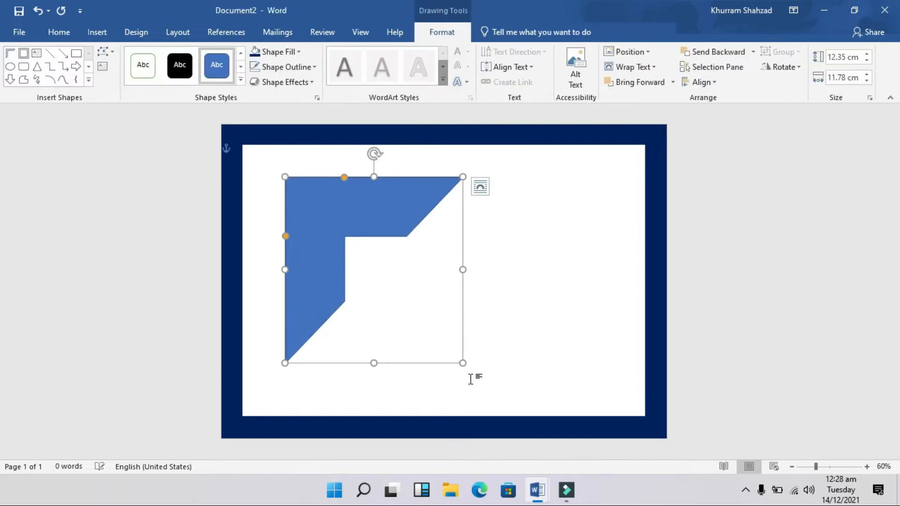
Remove the half frame's outline and fill it with the standard red
left_click(314, 67)
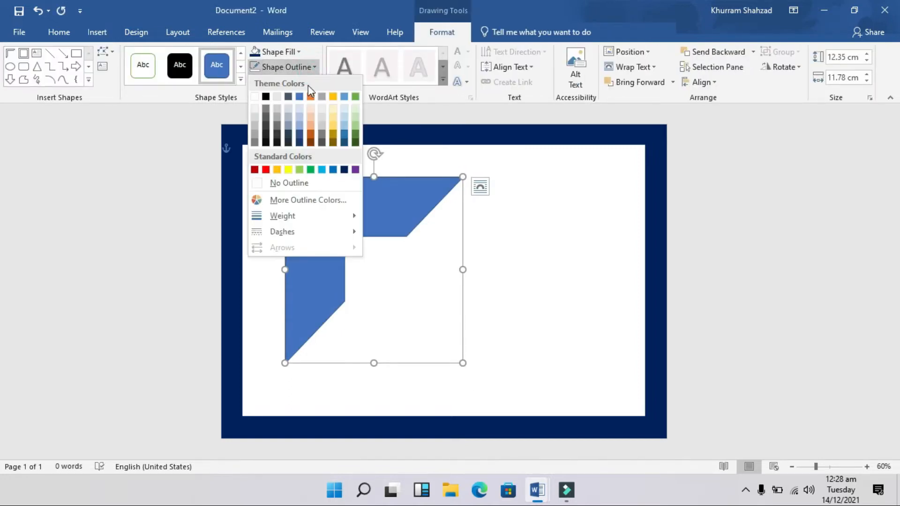
left_click(287, 182)
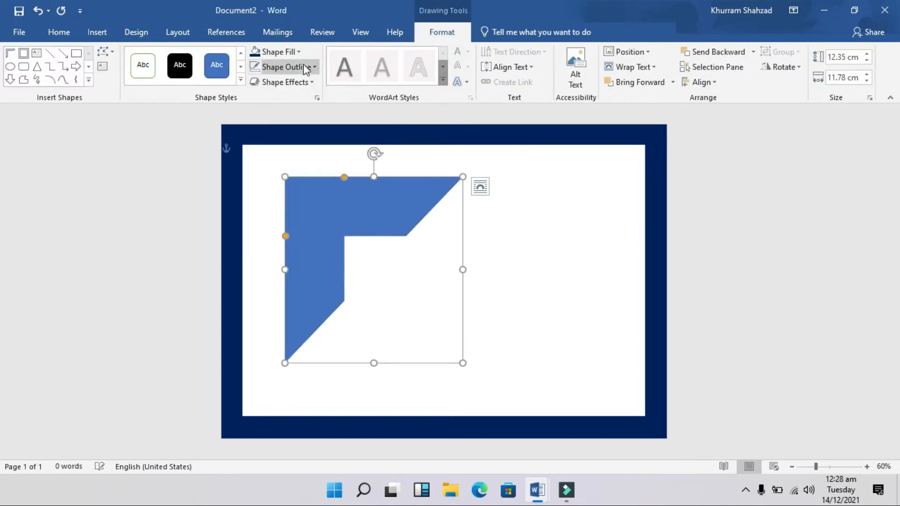
left_click(298, 52)
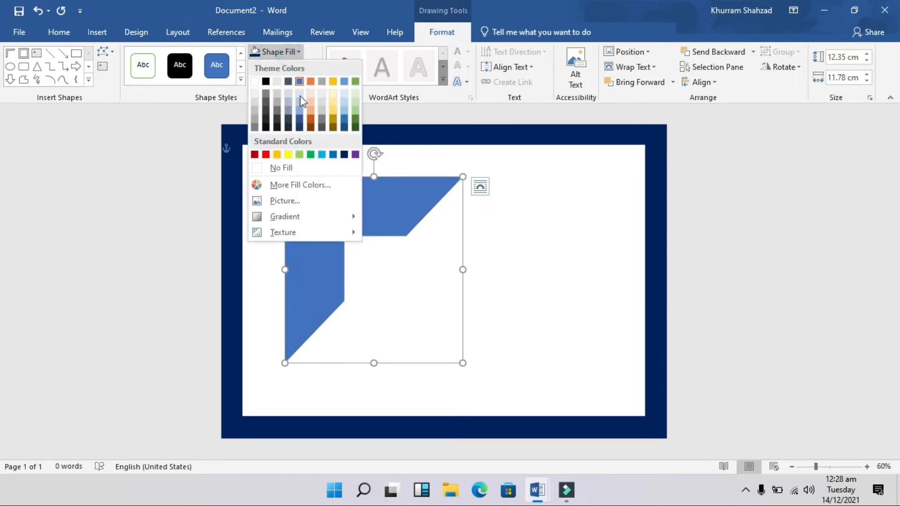
left_click(265, 155)
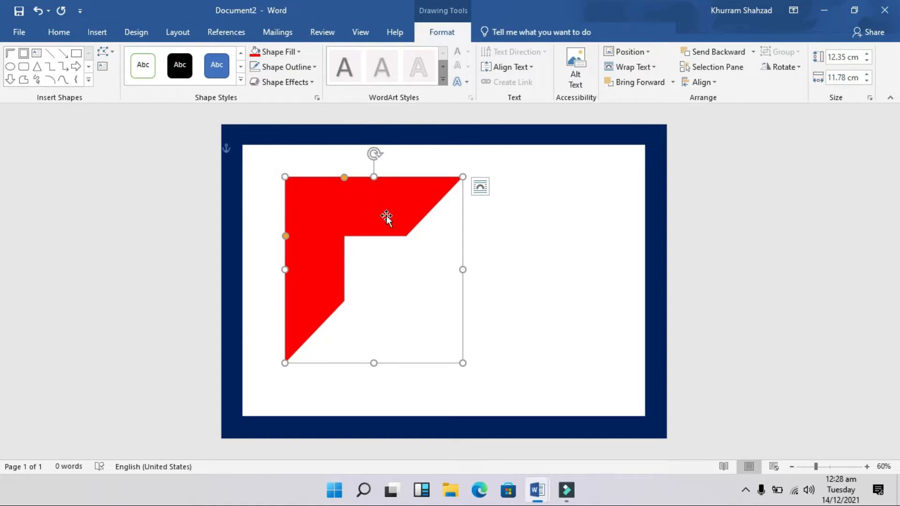
Move the red half frame onto the page's top-left corner and thin both arms to match the blue frame's border width
left_click_drag(384, 217, 325, 166)
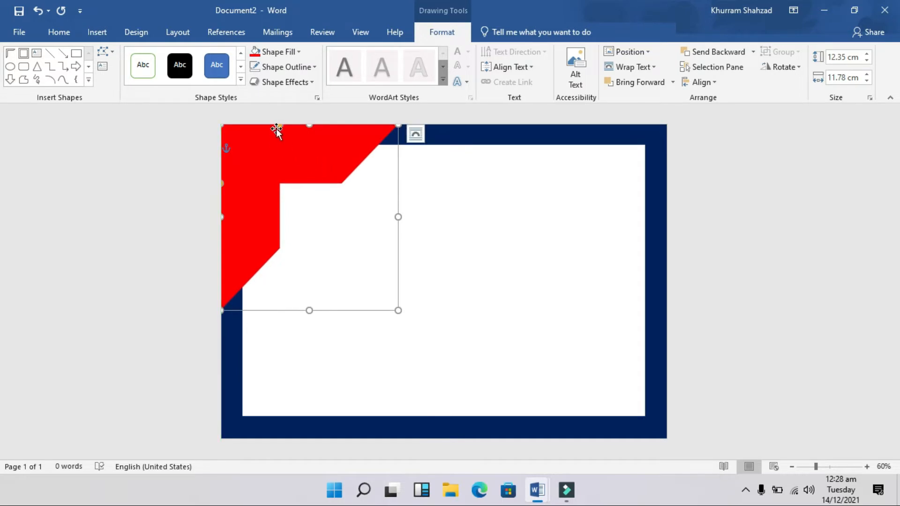
left_click_drag(280, 127, 240, 125)
left_click_drag(220, 182, 223, 144)
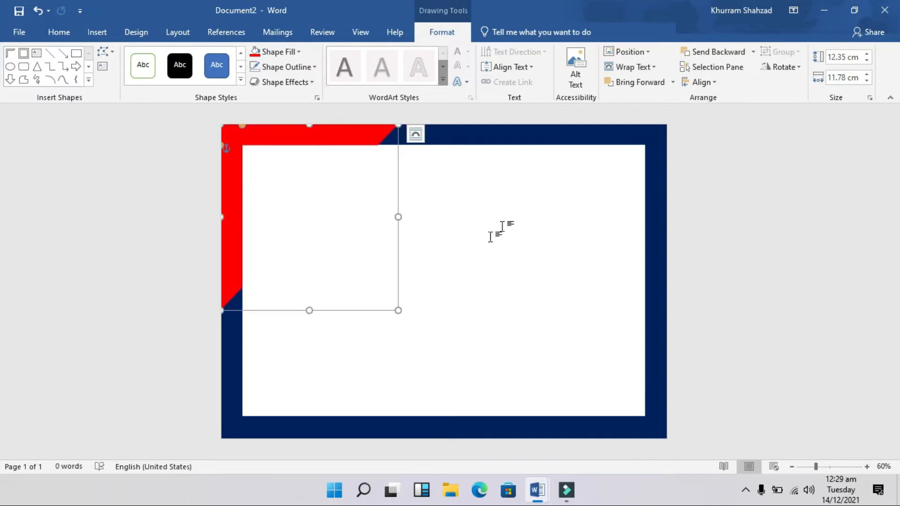
left_click(740, 249)
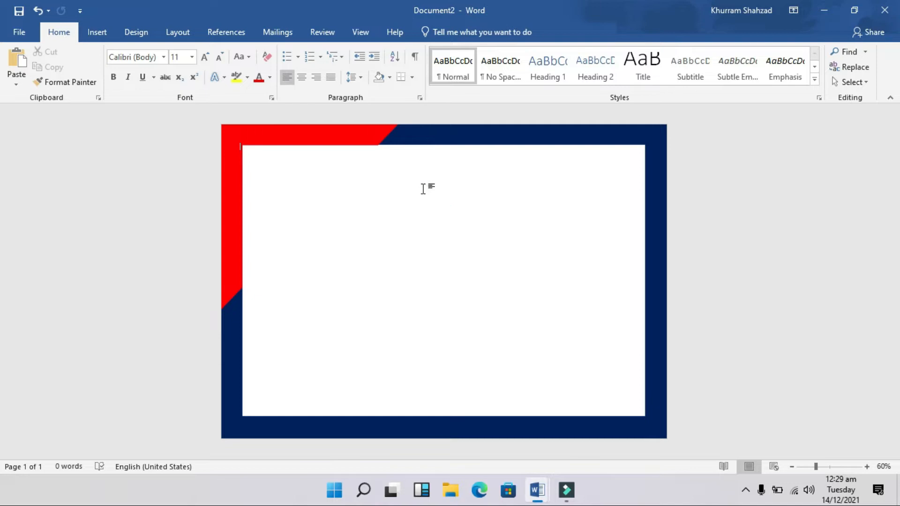
Duplicate the red half frame, rotate the copy by 180 degrees and fit it onto the page's bottom-right corner
left_click(373, 127)
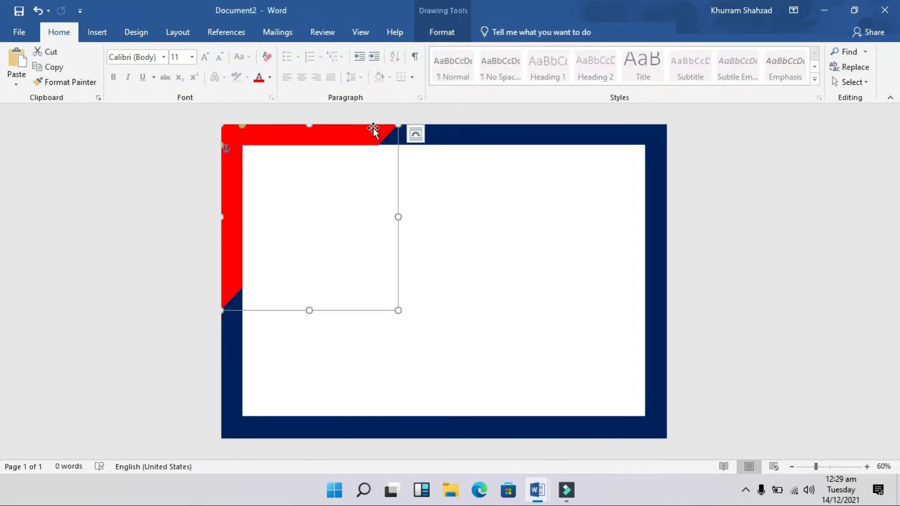
left_click(759, 195)
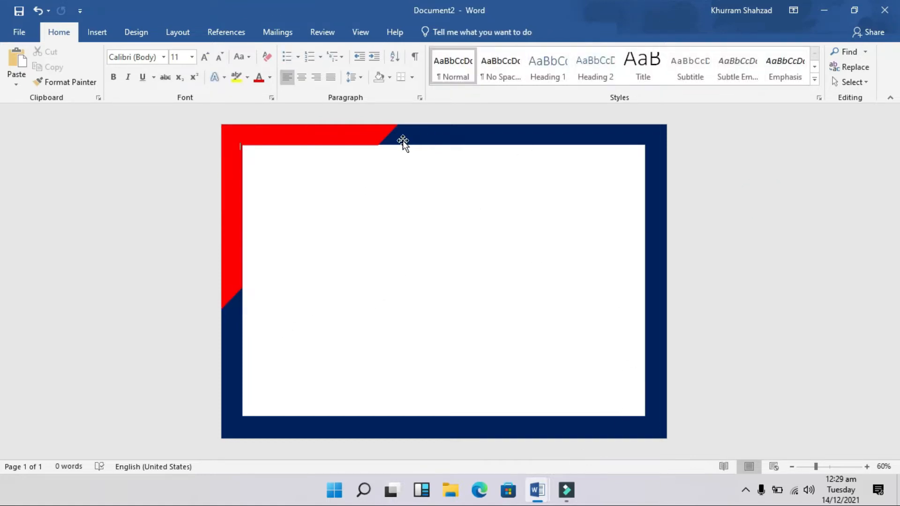
left_click(354, 138)
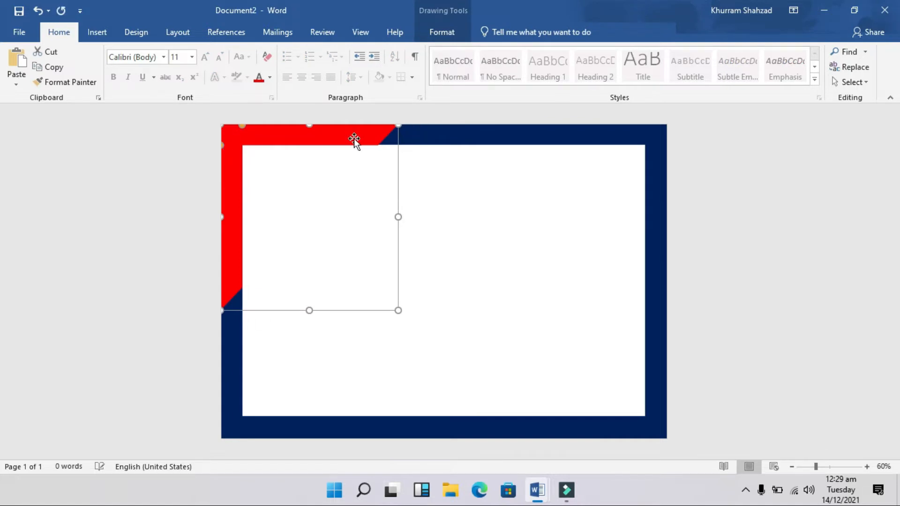
key("ctrl+v")
left_click_drag(353, 141, 590, 255)
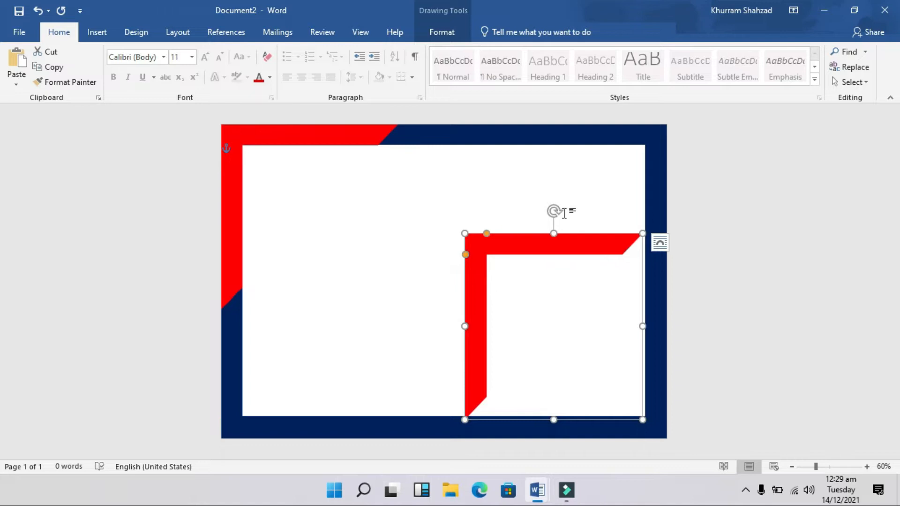
left_click_drag(553, 211, 526, 343)
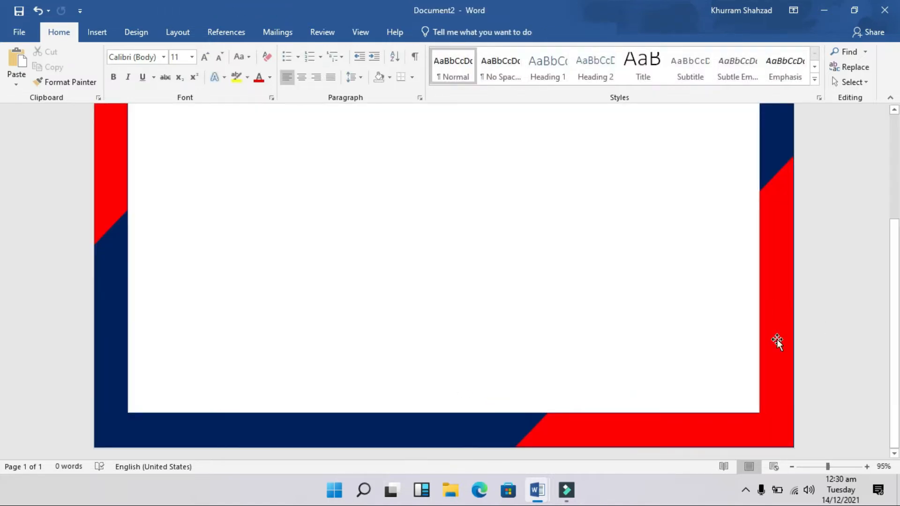
left_click_drag(827, 466, 812, 468)
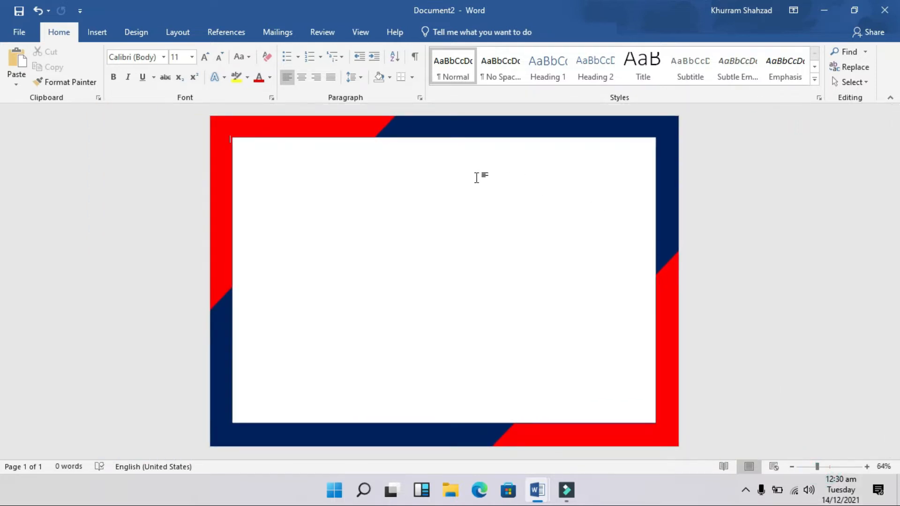
Preview texture fills such as Woven mat on the top-left red half frame without applying any
left_click(300, 127)
left_click(443, 30)
left_click(301, 51)
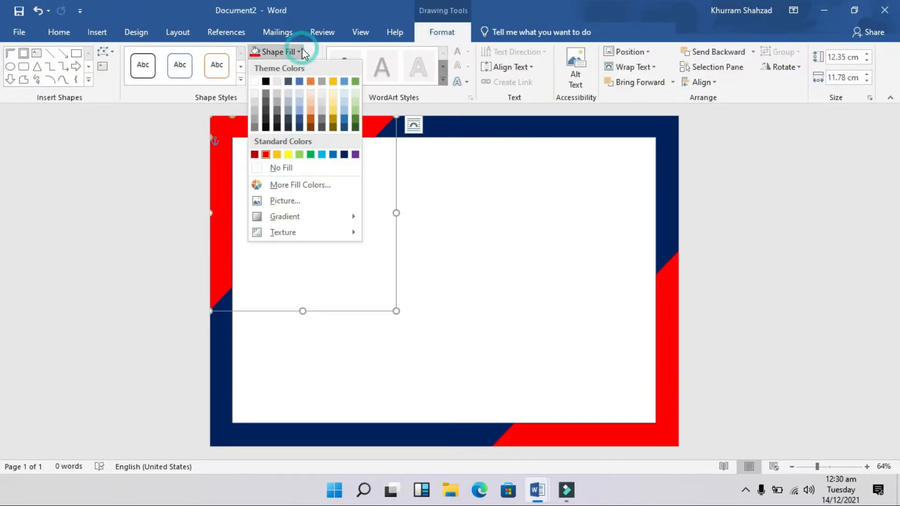
left_click(306, 231)
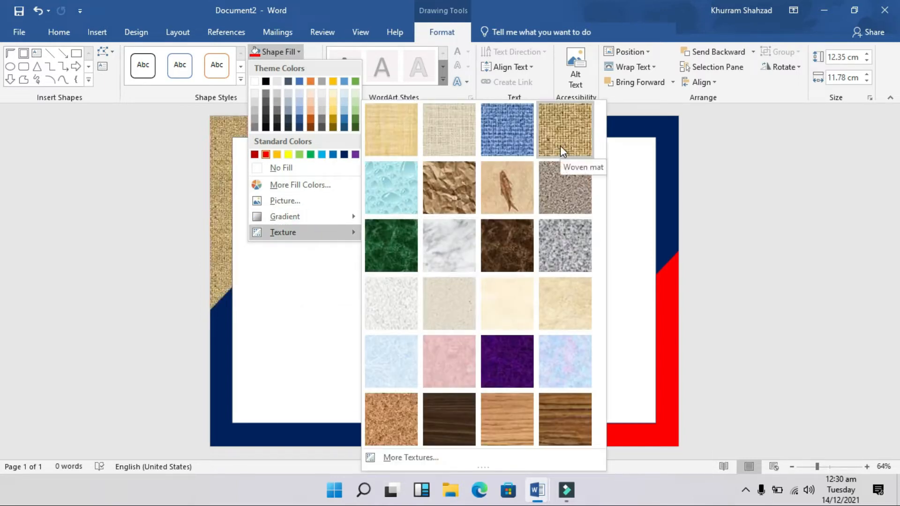
left_click(823, 255)
left_click(272, 197)
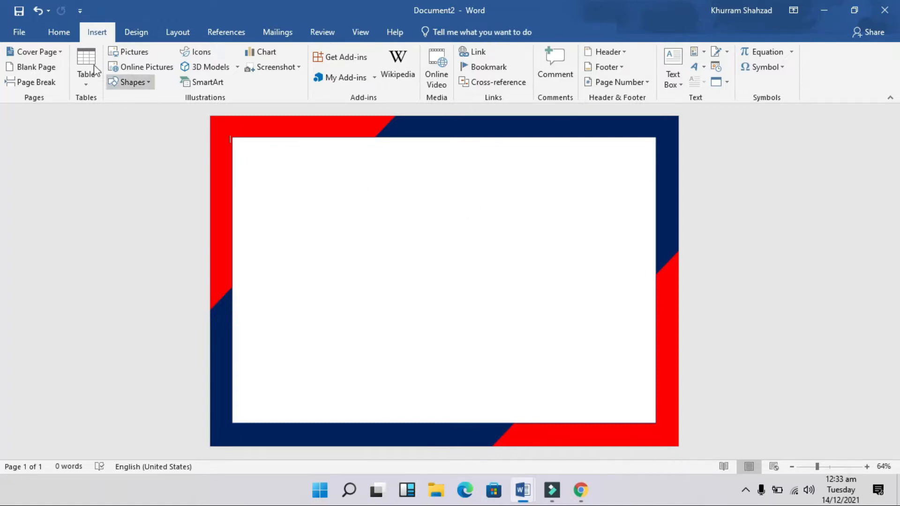
Insert the round OCT logo picture from the Desktop folder into the document
left_click(131, 54)
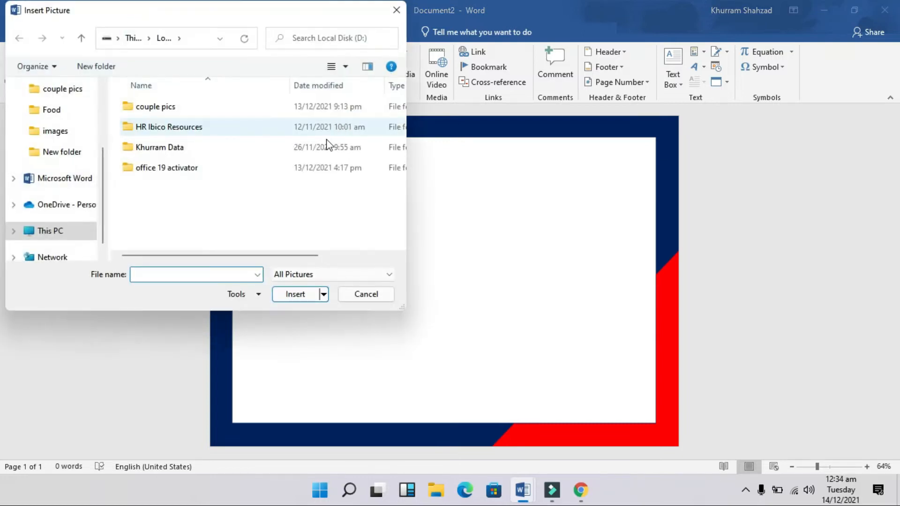
scroll(73, 148, "up", 3)
left_click(79, 120)
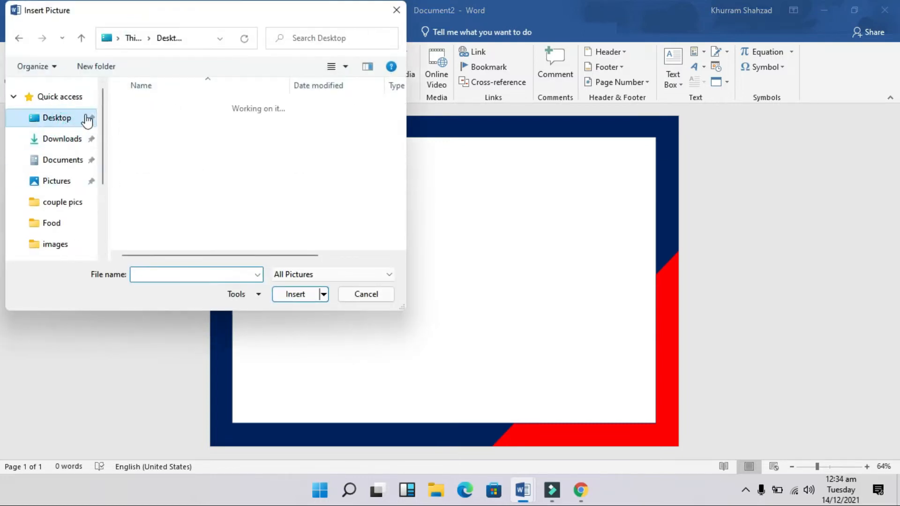
double_click(160, 136)
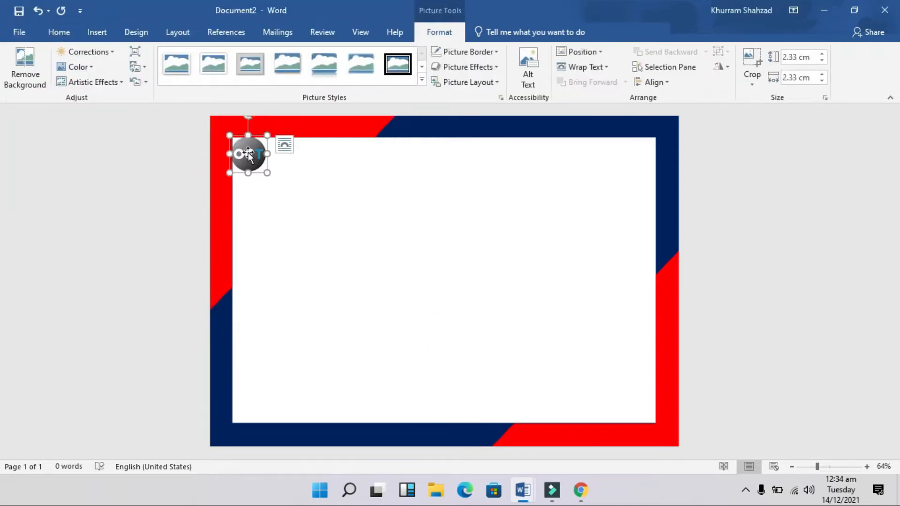
Set the OCT logo's text wrapping to Square, enlarge it moderately and fit it into the white area's top-left corner inside the frame
left_click(599, 67)
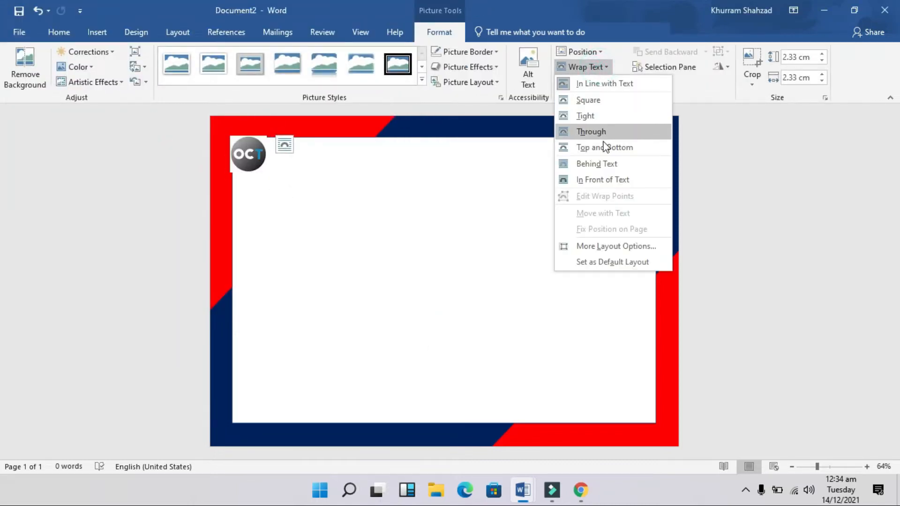
left_click(595, 100)
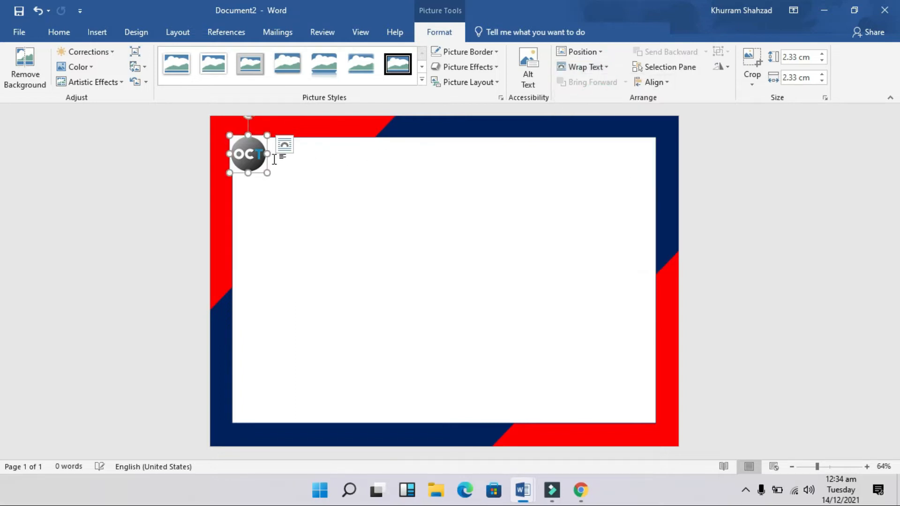
left_click_drag(260, 165, 288, 188)
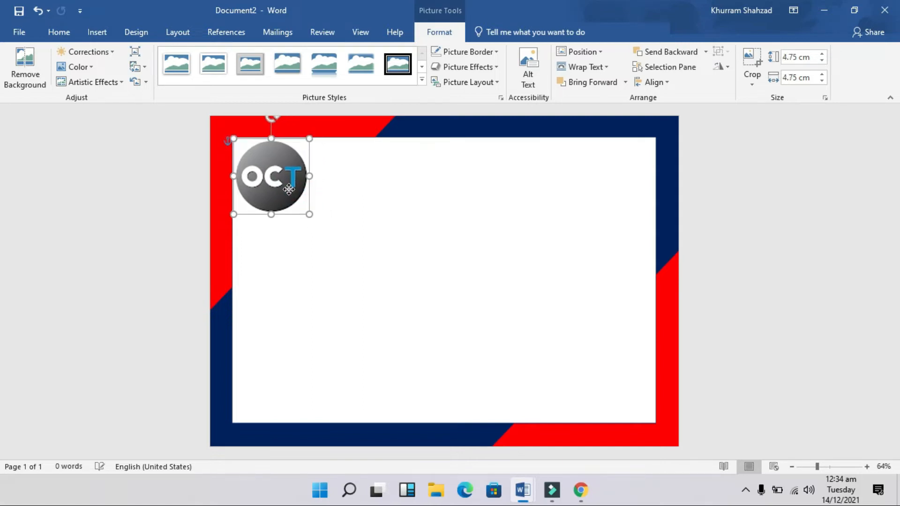
mouse_move(289, 189)
left_mouse_down()
mouse_move(301, 195)
mouse_move(286, 188)
left_mouse_up()
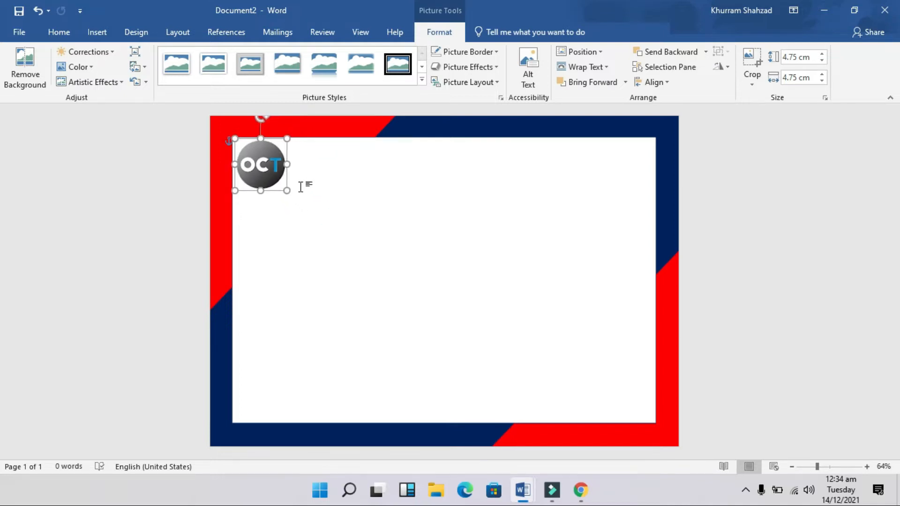
left_click(717, 230)
Insert a WordArt in the plain black style, place it slightly left of the page's centre and select its placeholder text
left_click(97, 31)
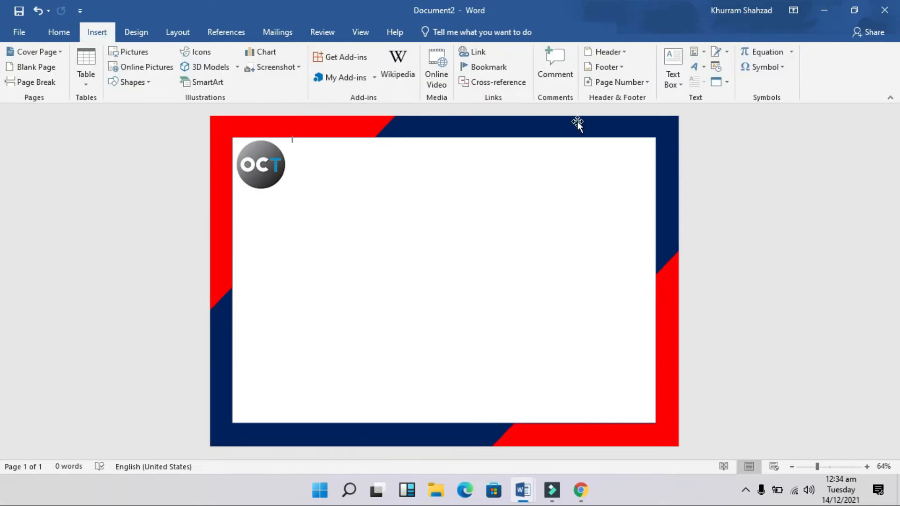
left_click(704, 67)
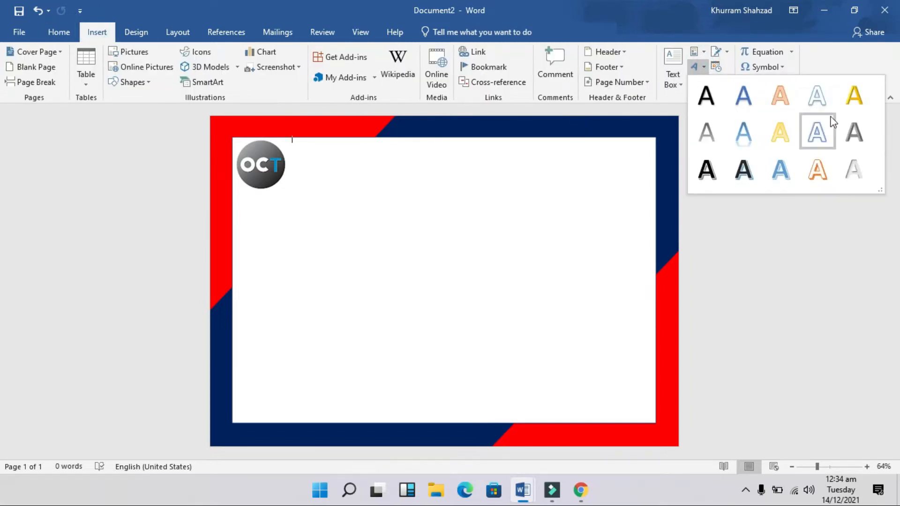
left_click(705, 96)
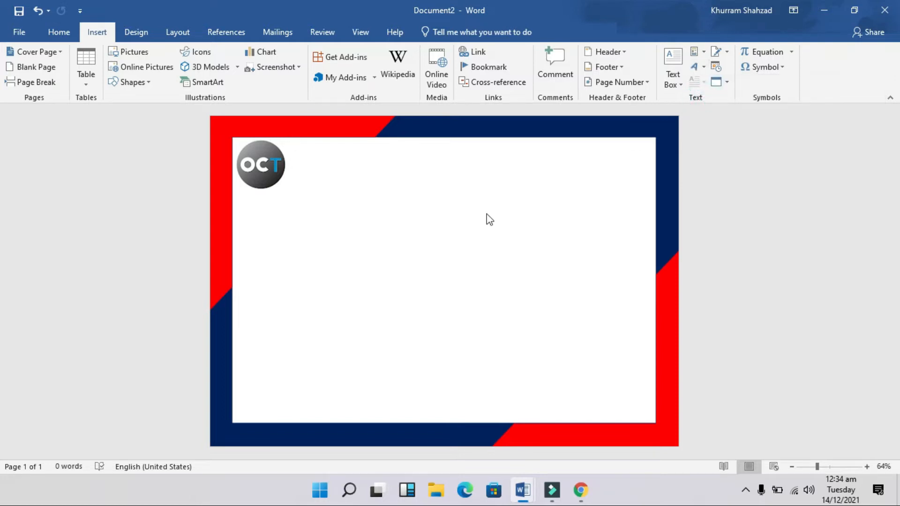
left_click_drag(314, 171, 427, 268)
left_click(428, 254)
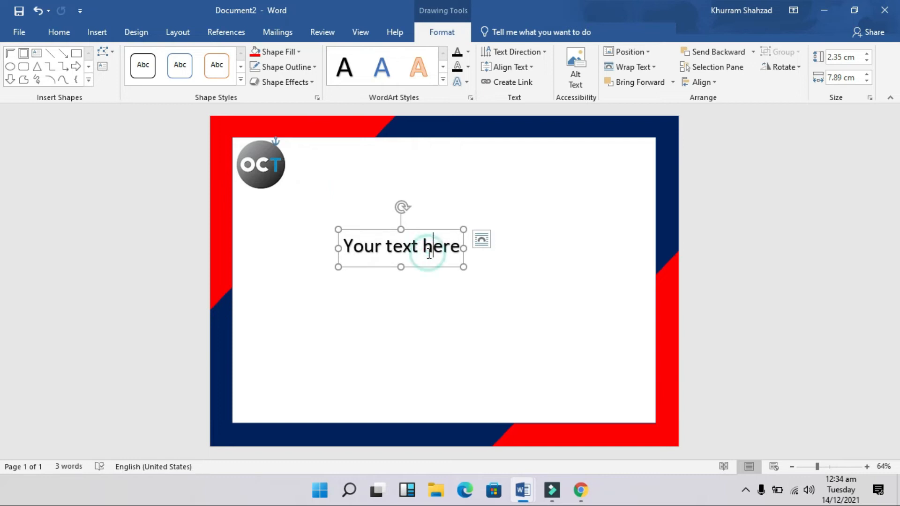
triple_click(429, 255)
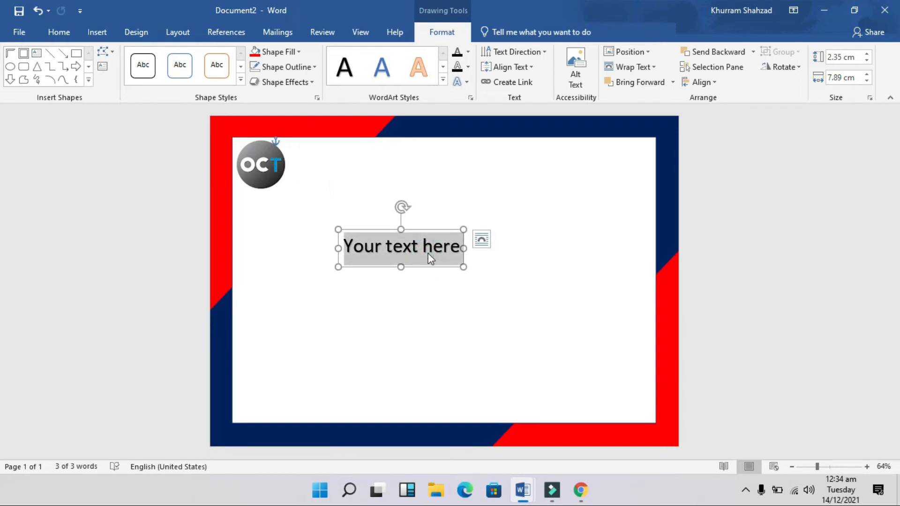